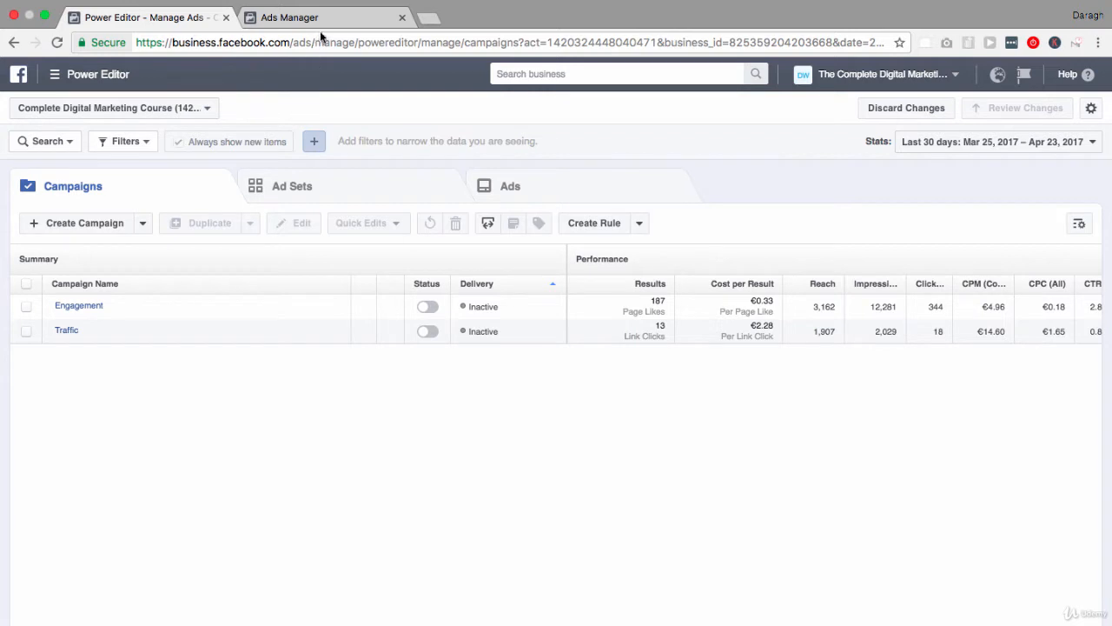
View the marketing objectives on the Ads Manager page and return to Power Editor.
left_click(325, 26)
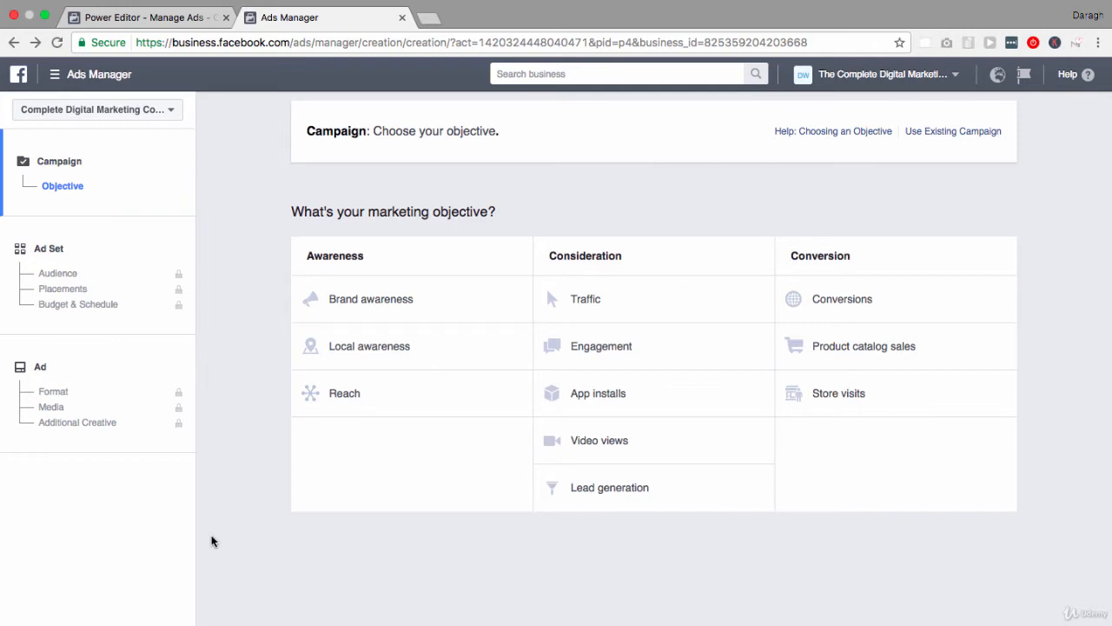
left_click(189, 19)
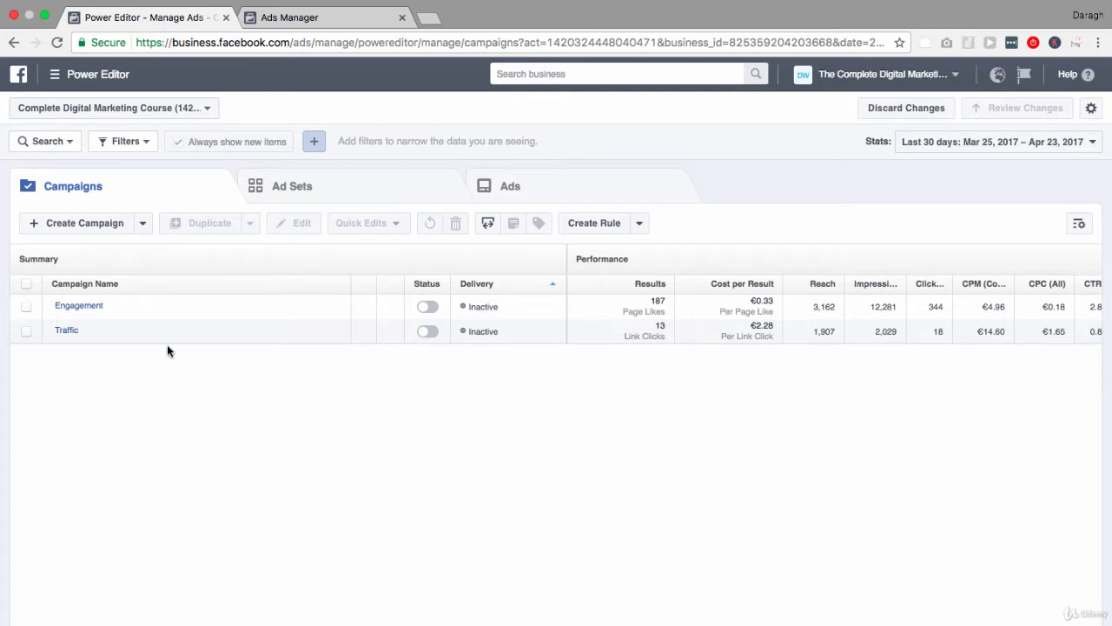
Create a draft campaign named "Video Views" with the Auction buying type and the Video views objective, and close its editing pane.
left_click(72, 225)
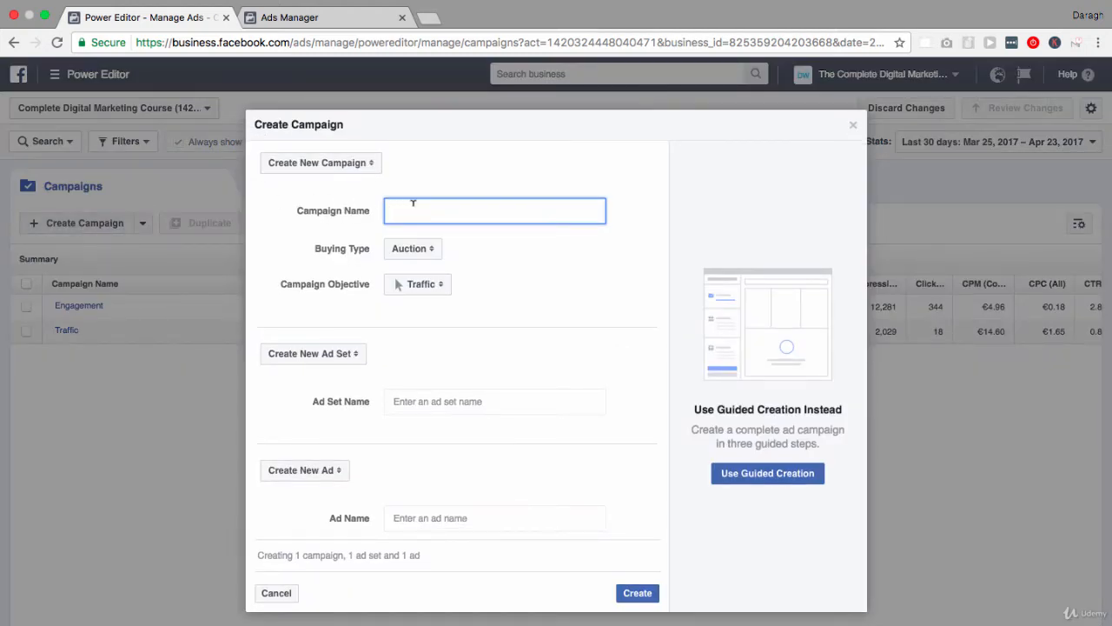
type("Video Views")
left_click(450, 285)
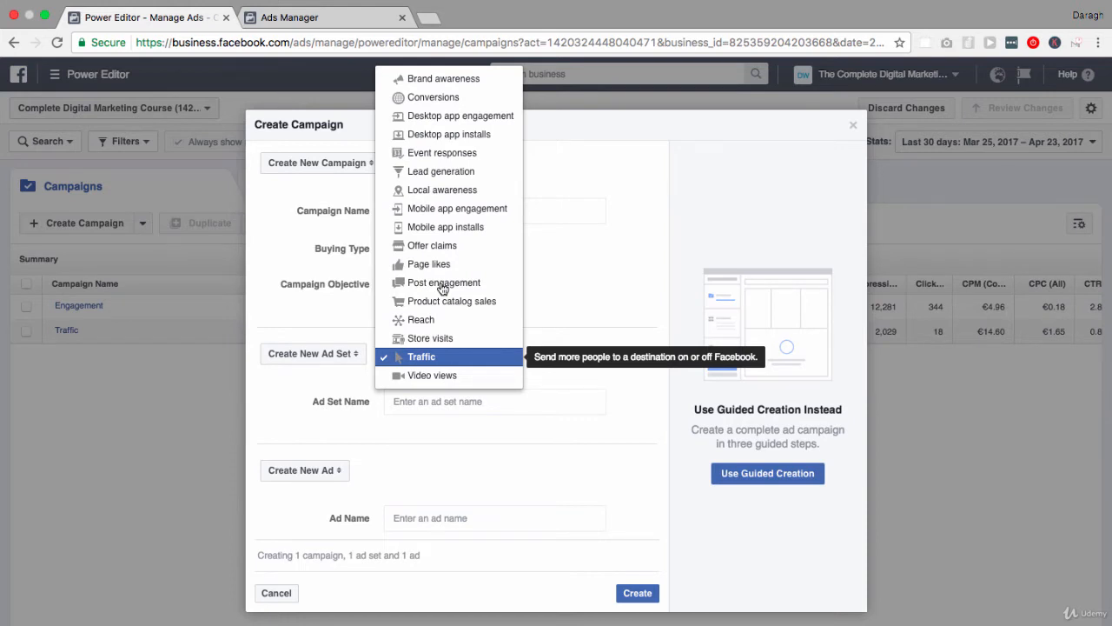
left_click(450, 375)
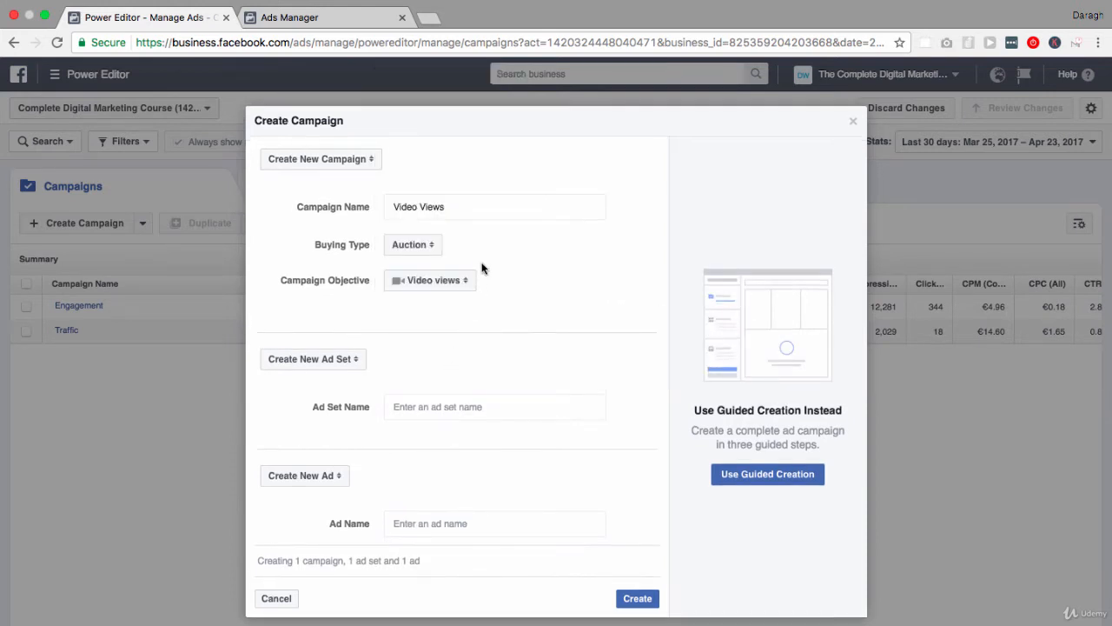
left_click(435, 251)
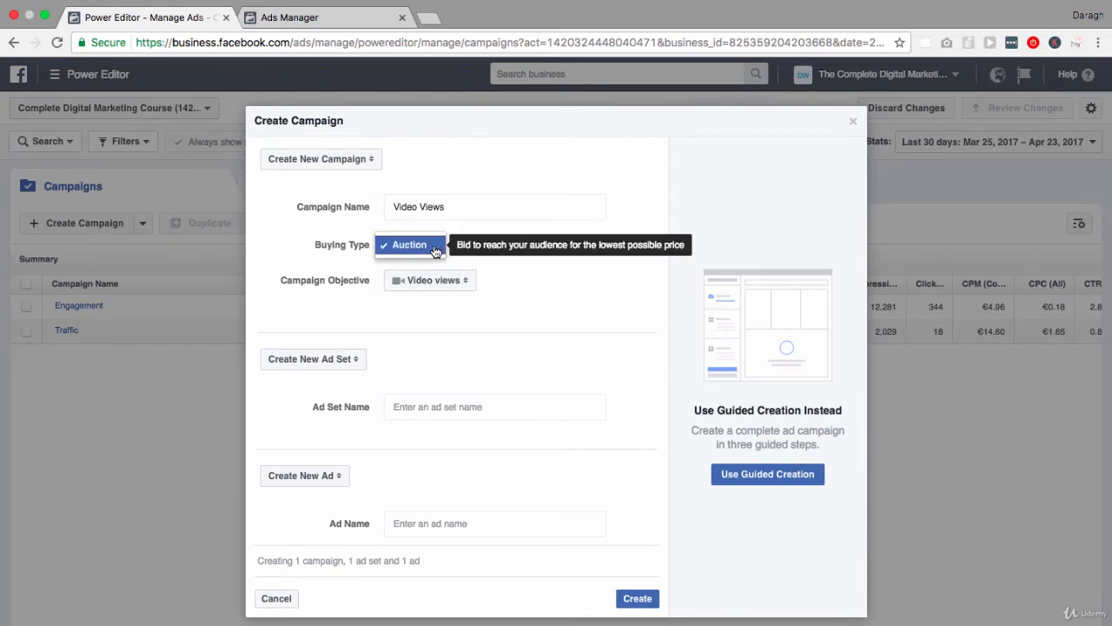
left_click(496, 259)
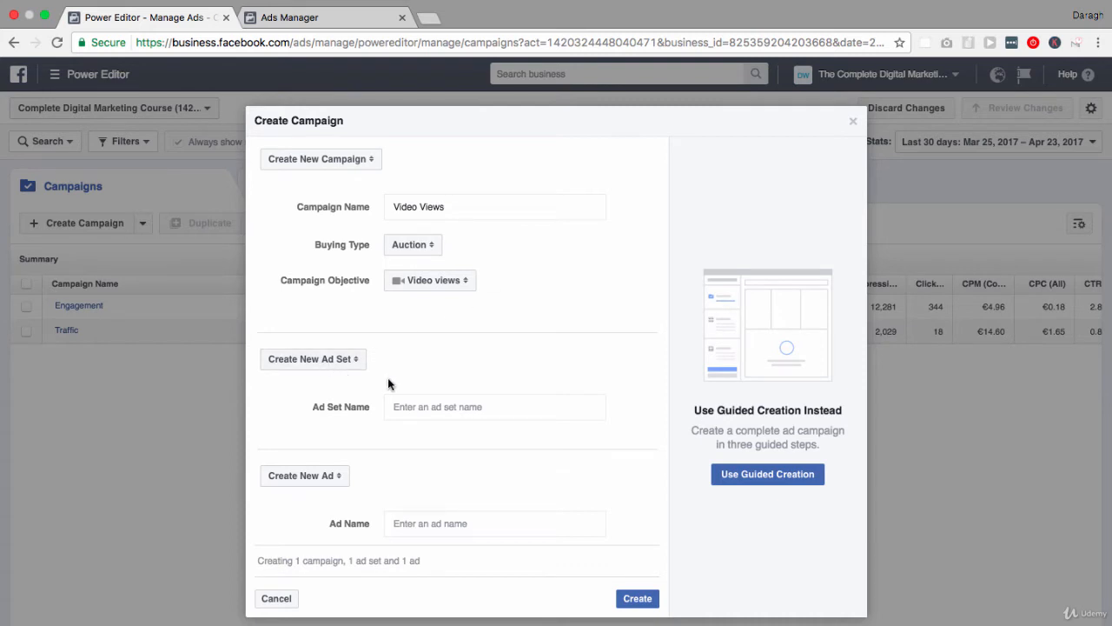
left_click(637, 599)
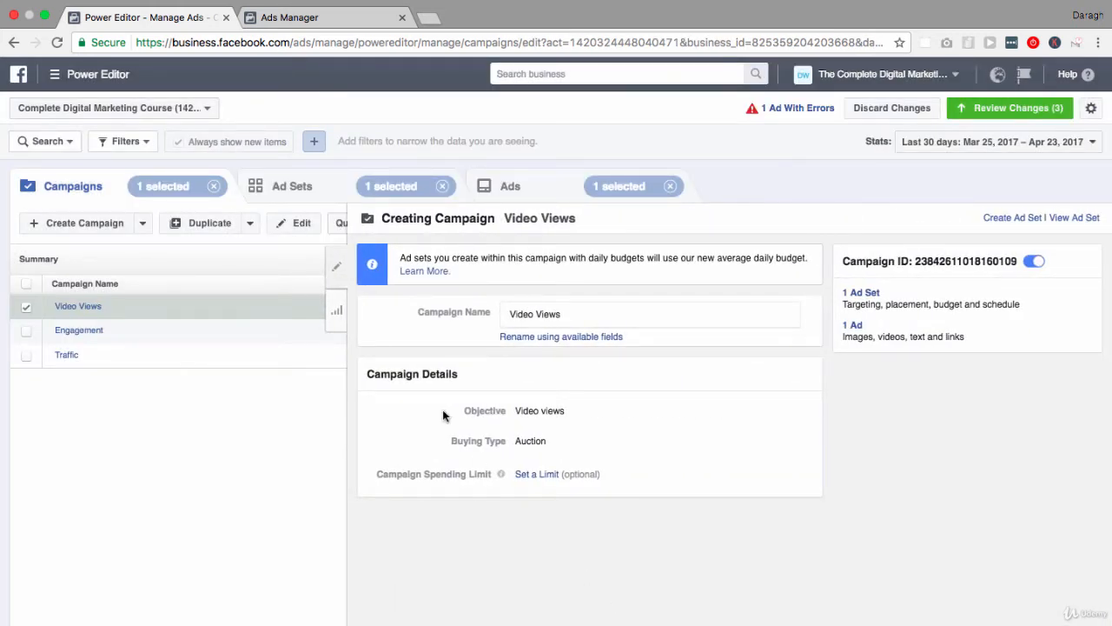
left_click(344, 287)
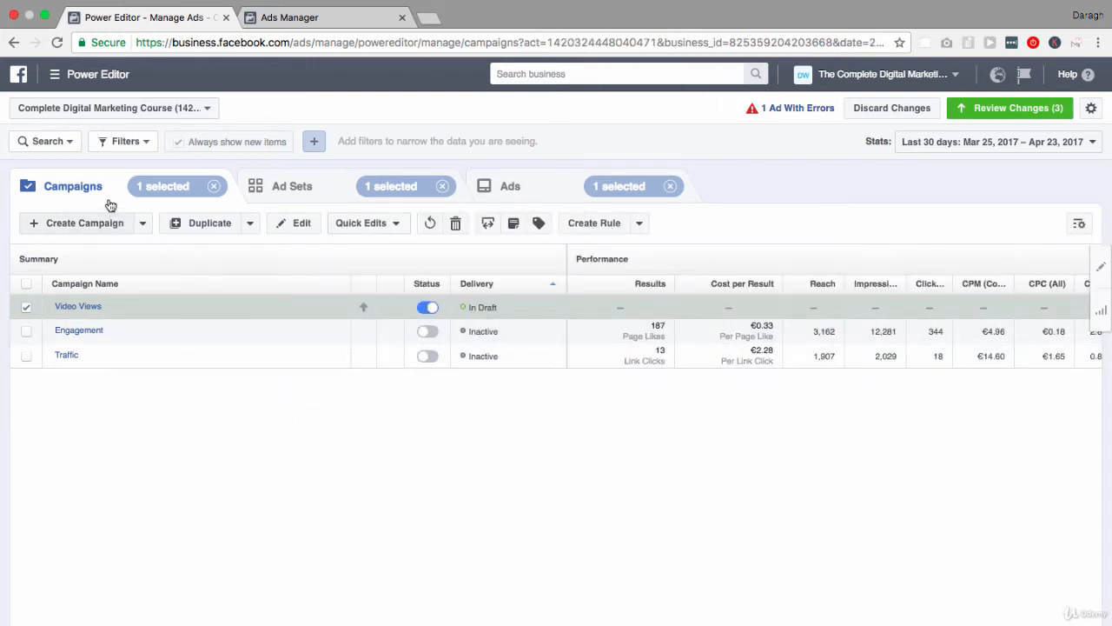
Split the Video Views campaign's ad set by gender into a Male original and a new Female ad set.
left_click(284, 196)
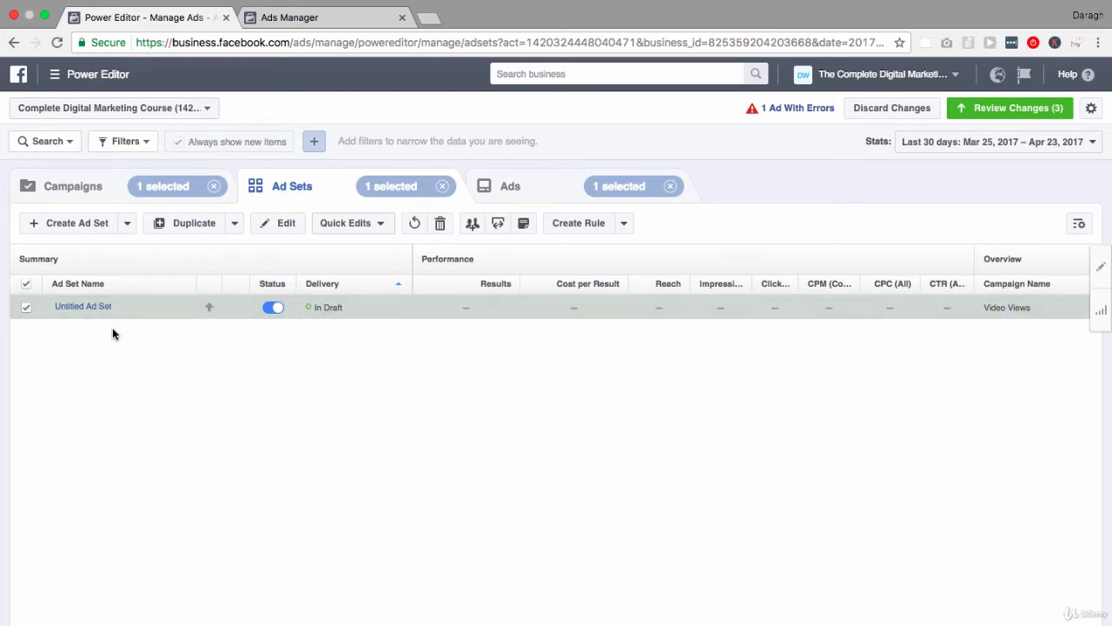
left_click(236, 224)
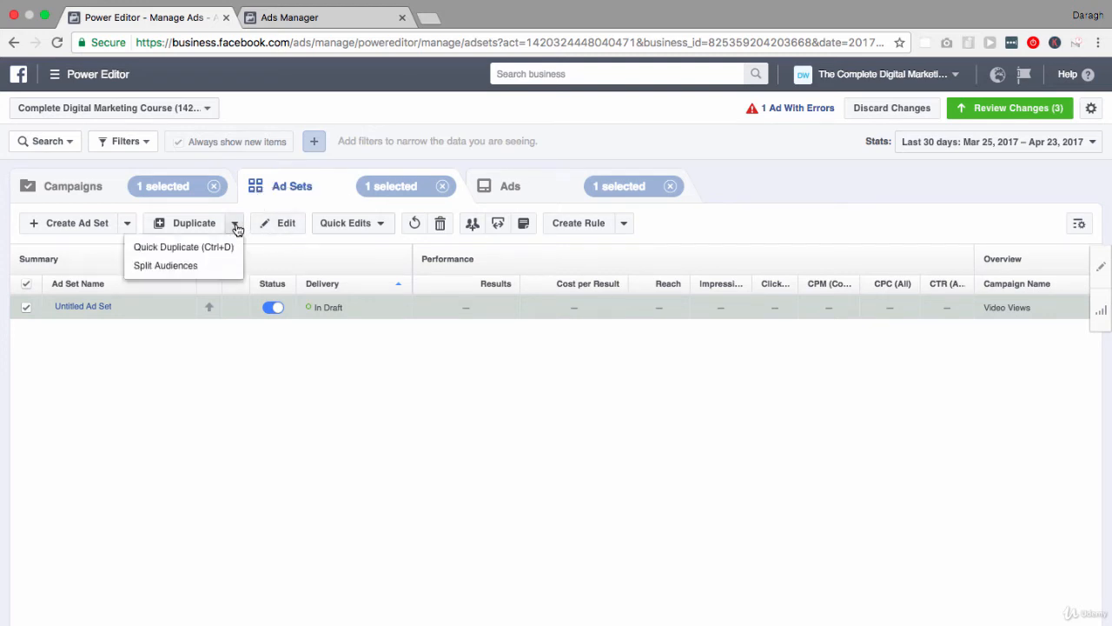
left_click(199, 266)
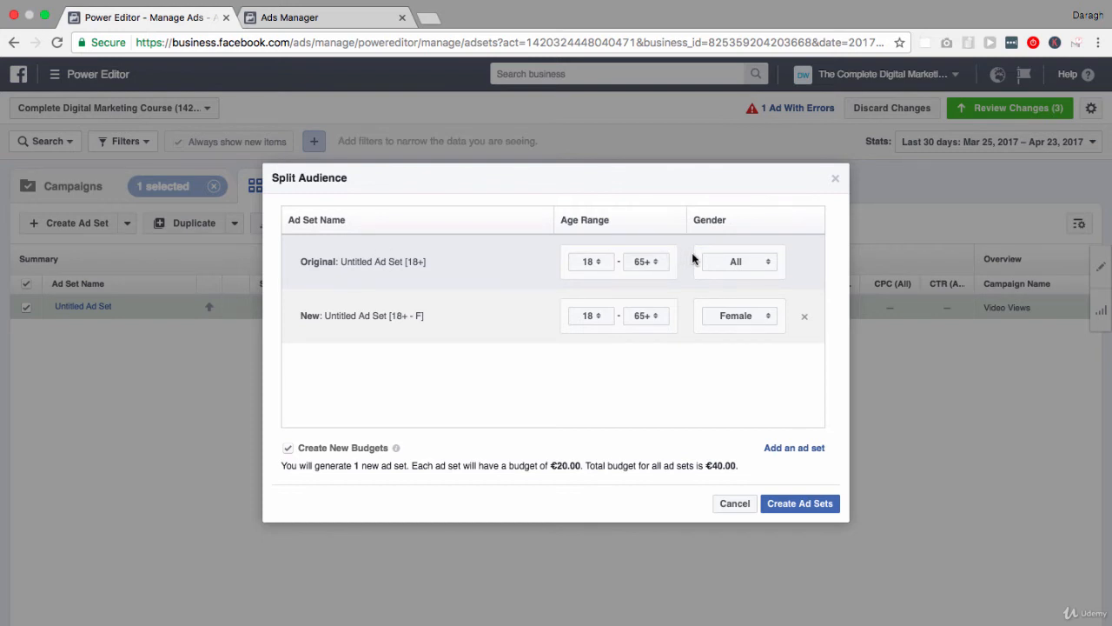
left_click(760, 262)
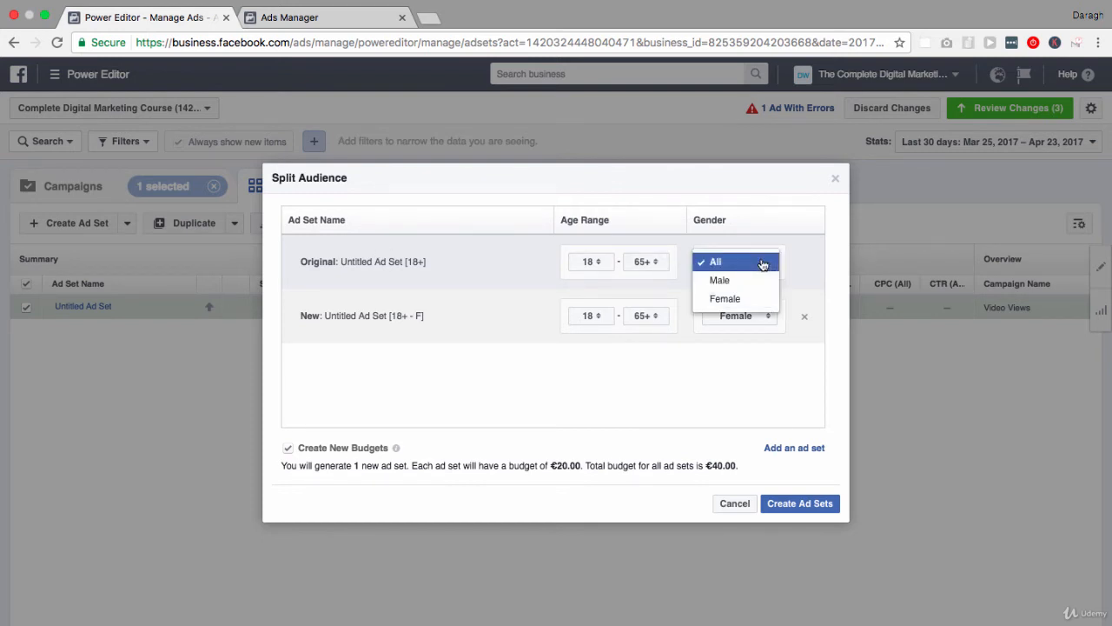
left_click(749, 280)
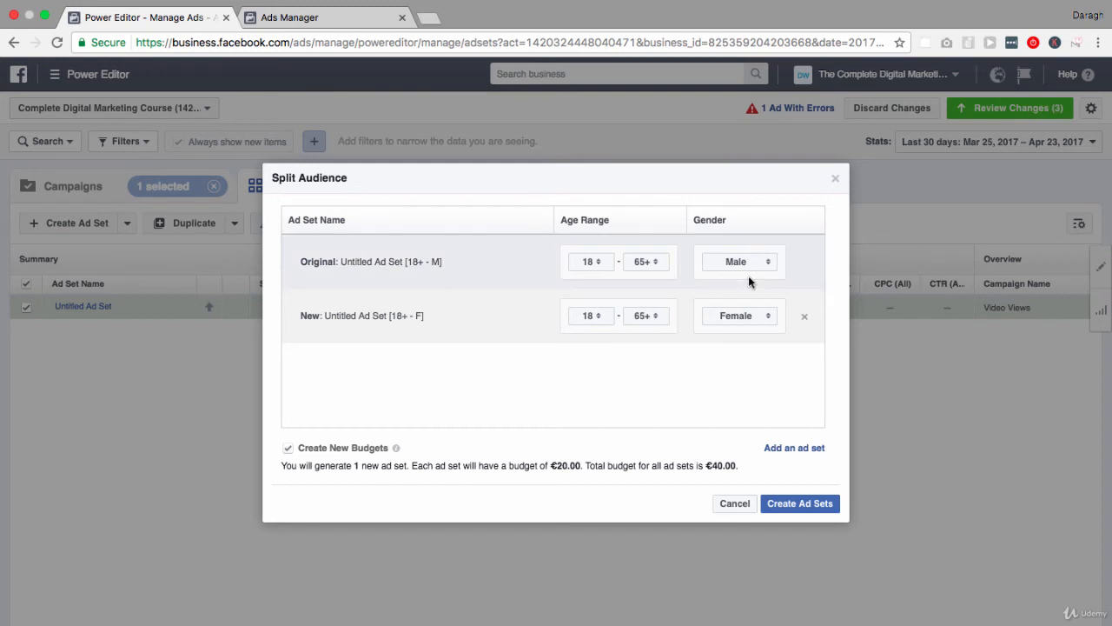
left_click(800, 503)
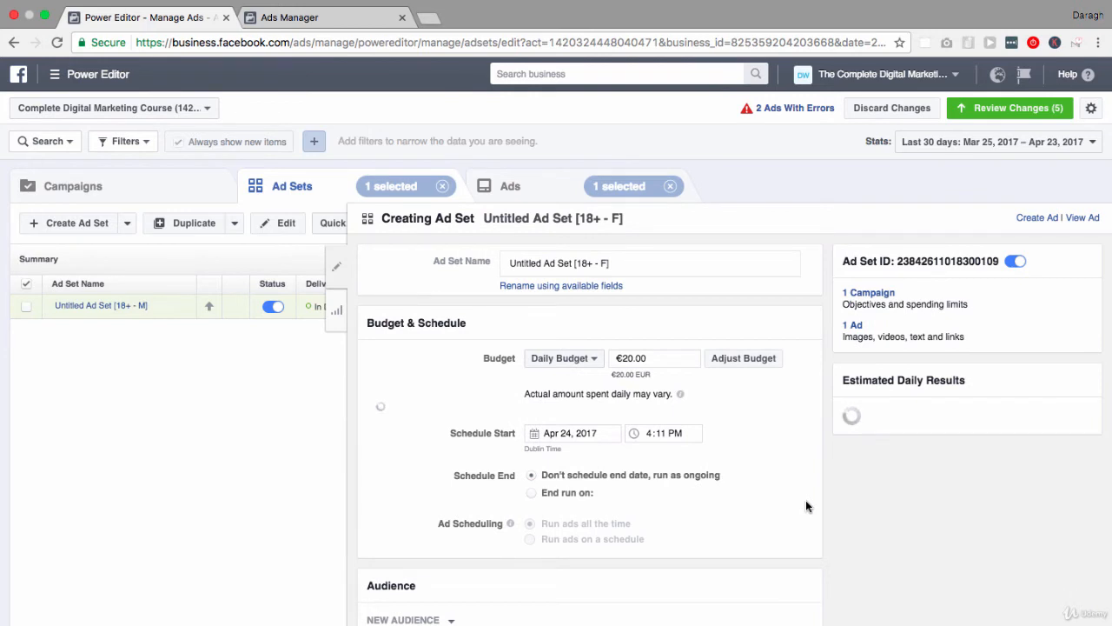
left_click(340, 287)
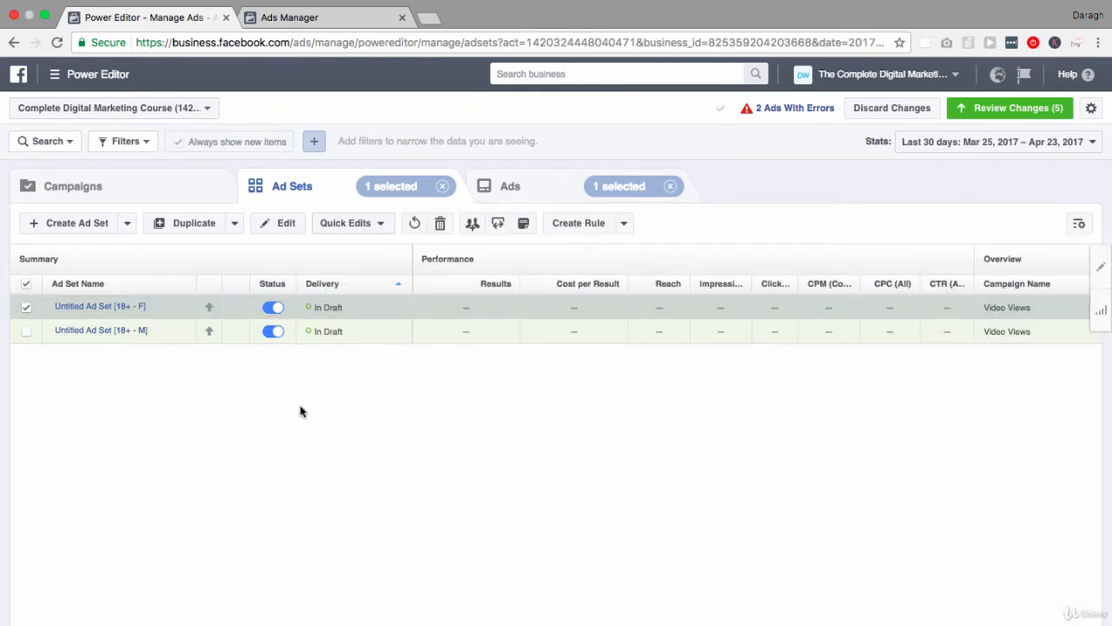
Make a quick duplicate of the female ad set in the Video Views campaign.
left_click(238, 232)
left_click(235, 228)
left_click(27, 307)
left_click(28, 308)
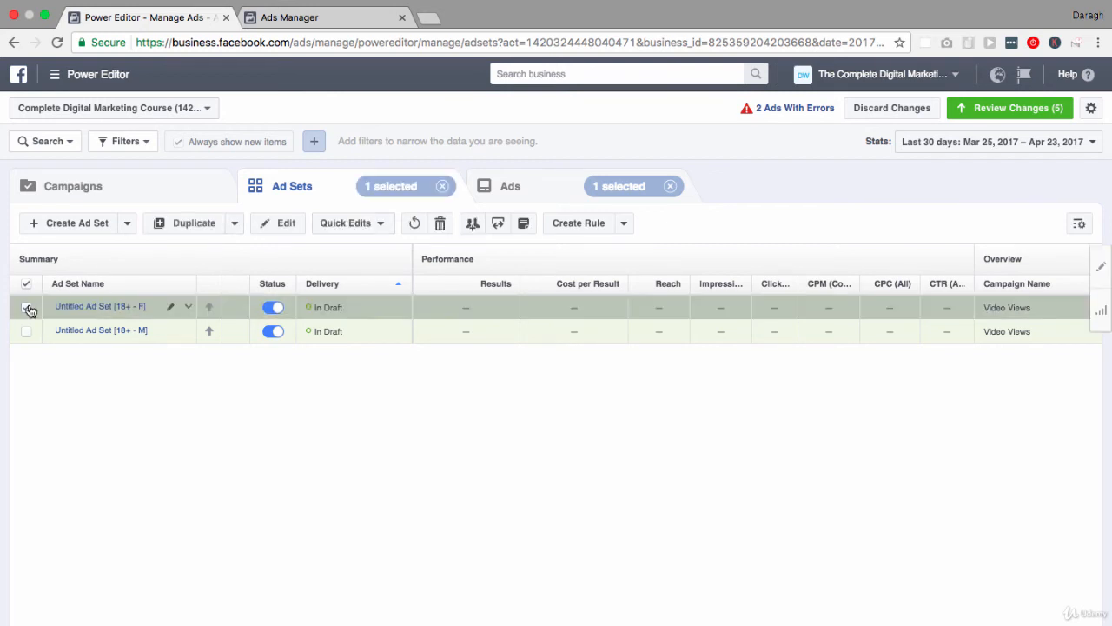
left_click(236, 226)
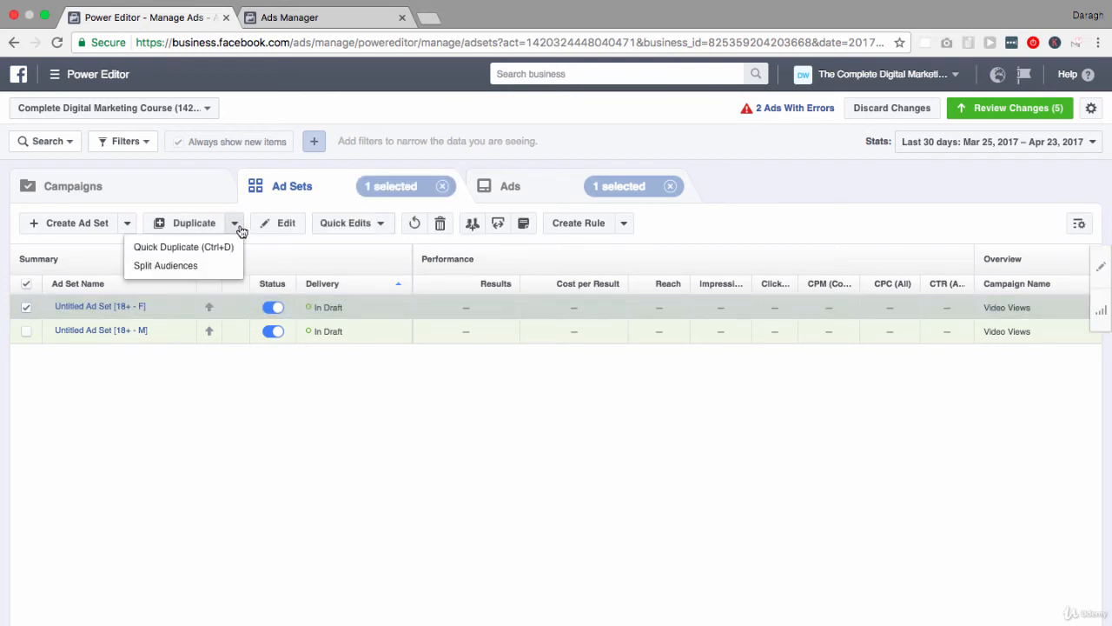
left_click(226, 244)
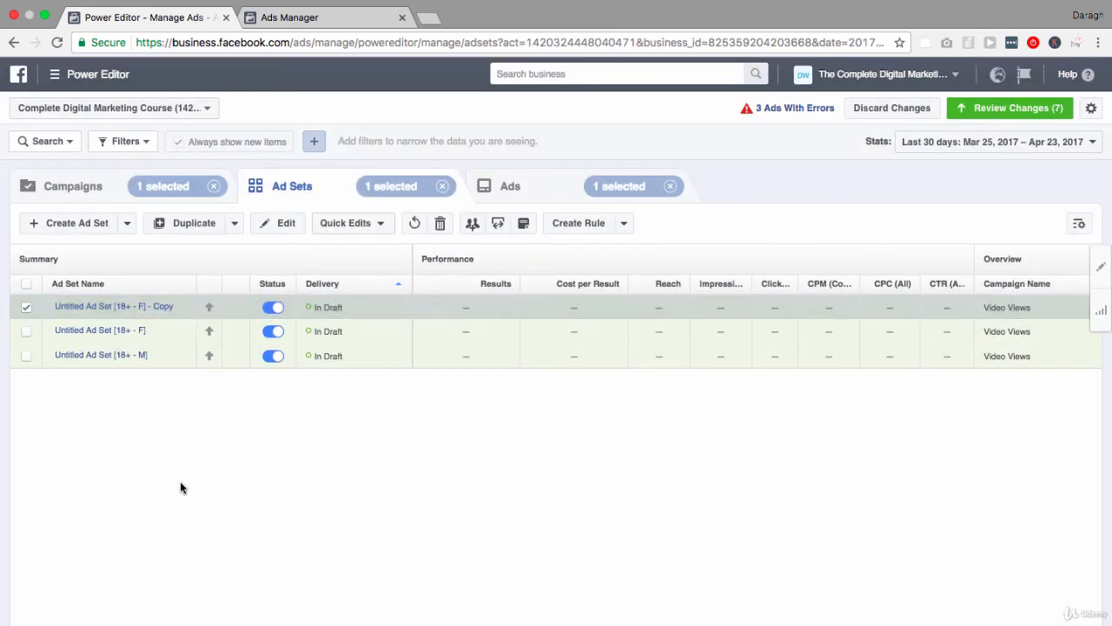
Open the duplicated ad set for editing, review its budget, schedule, custom audience and location settings, and close it.
left_click(187, 306)
left_click(137, 324)
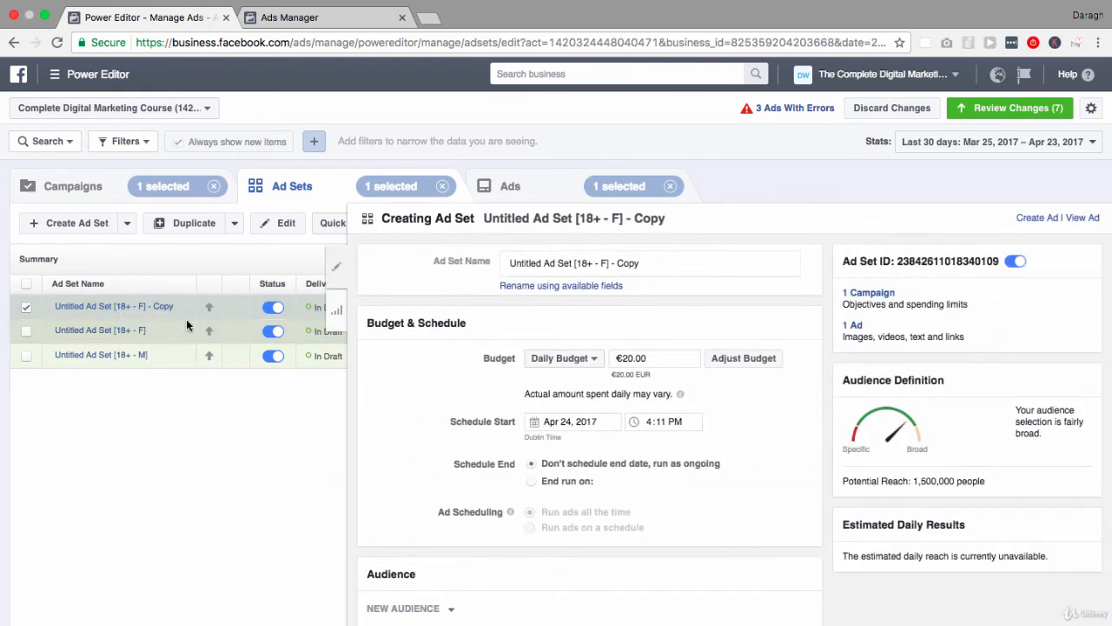
scroll(385, 362, "down", 3)
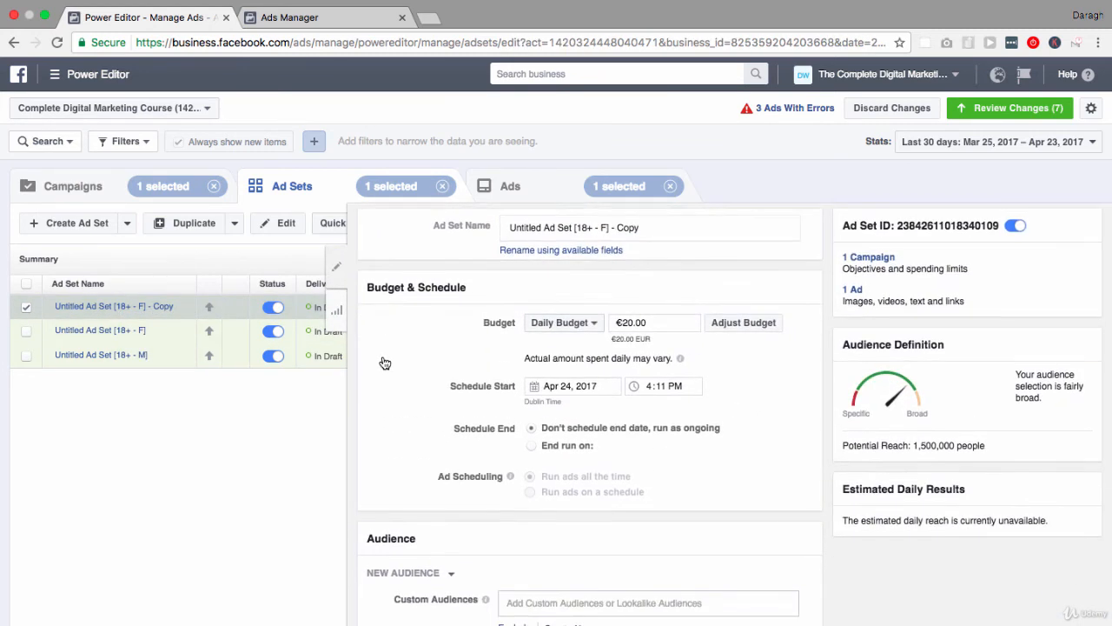
left_click(538, 509)
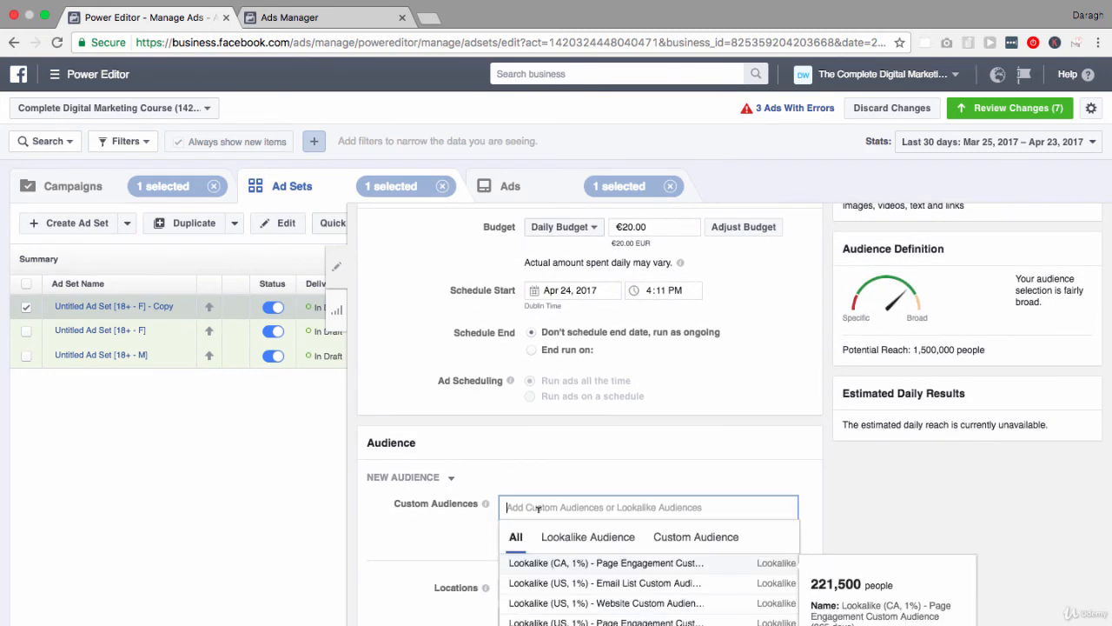
left_click(501, 470)
scroll(501, 470, "down", 5)
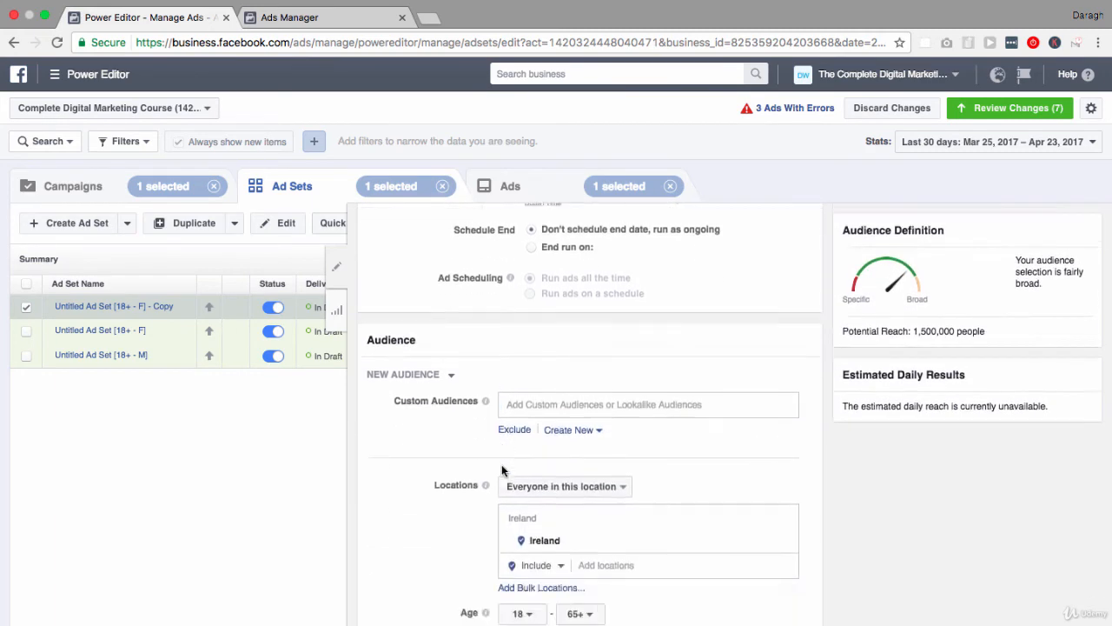
left_click(345, 288)
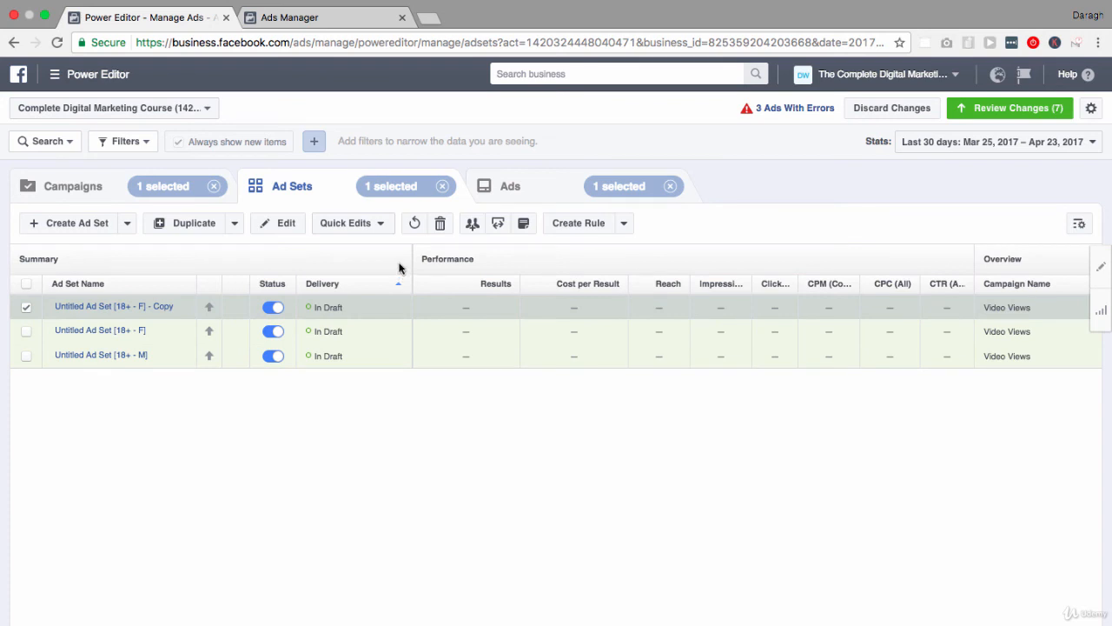
Check the campaign's draft ads, and delete the unpublished Video Views campaign.
left_click(518, 190)
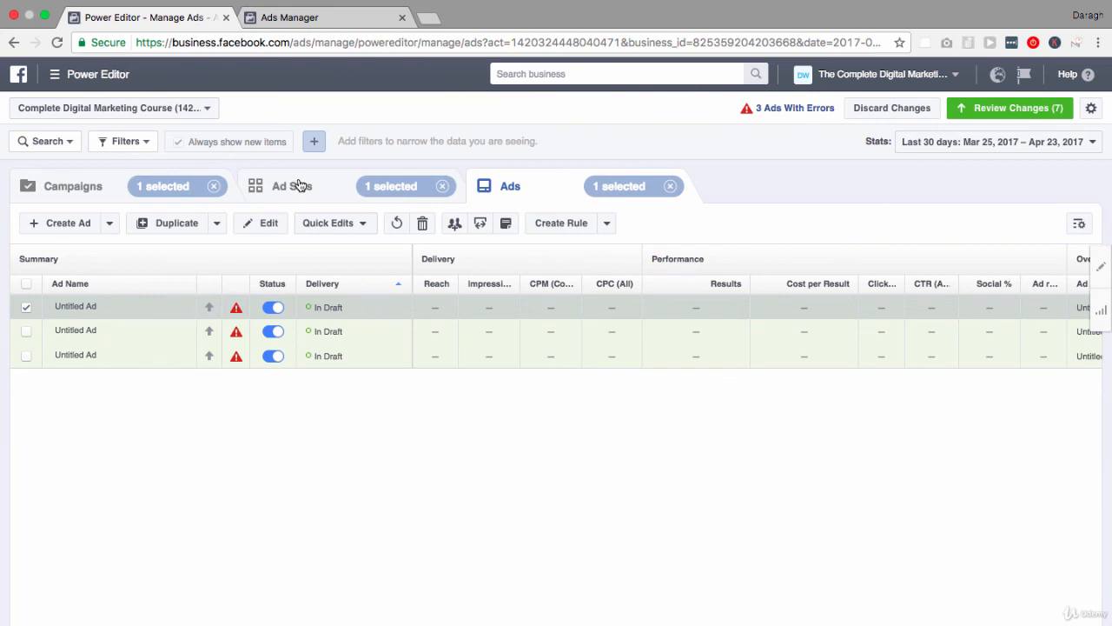
left_click(100, 188)
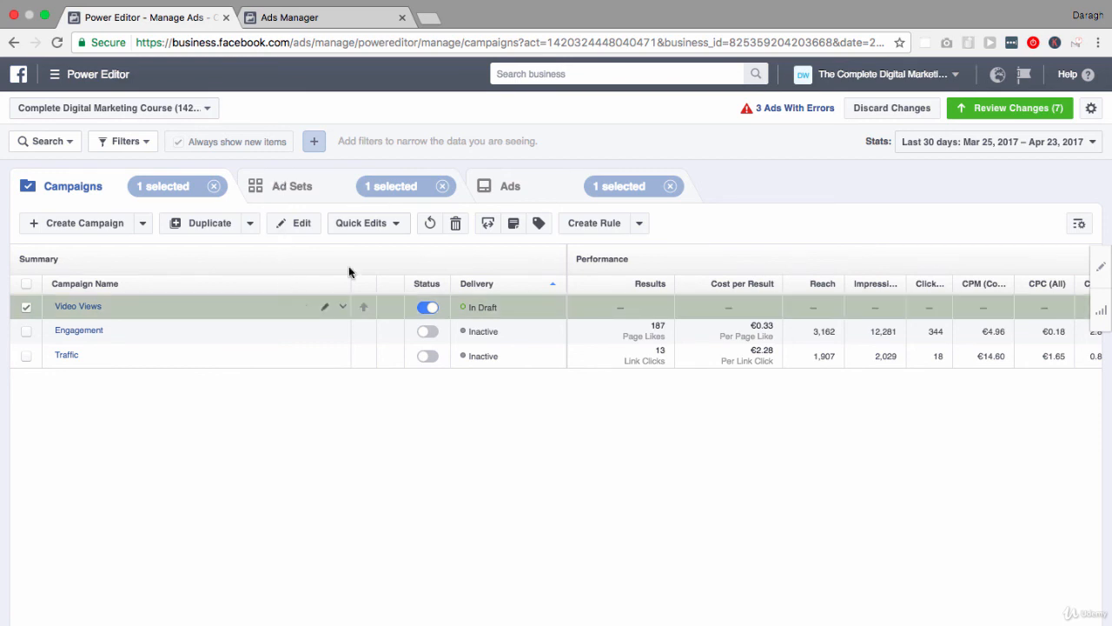
left_click(456, 225)
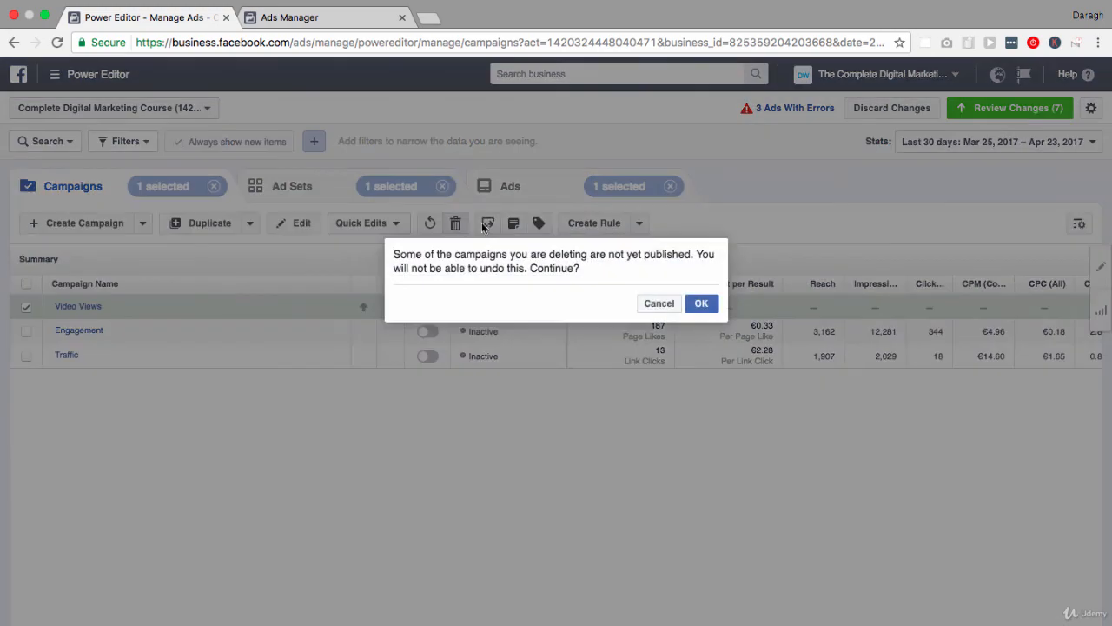
left_click(700, 301)
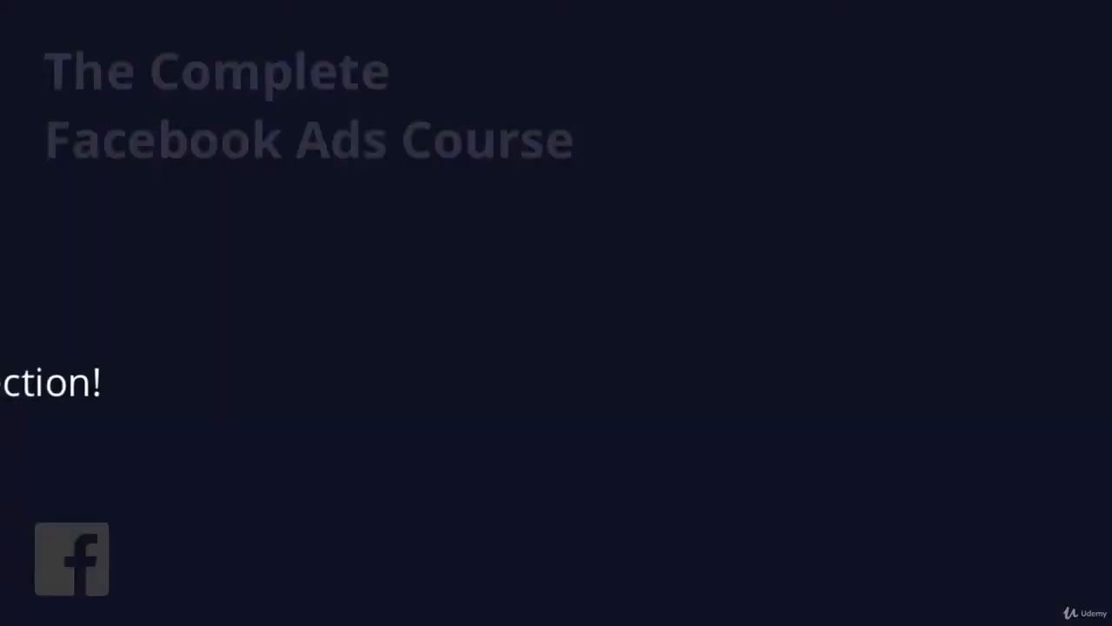